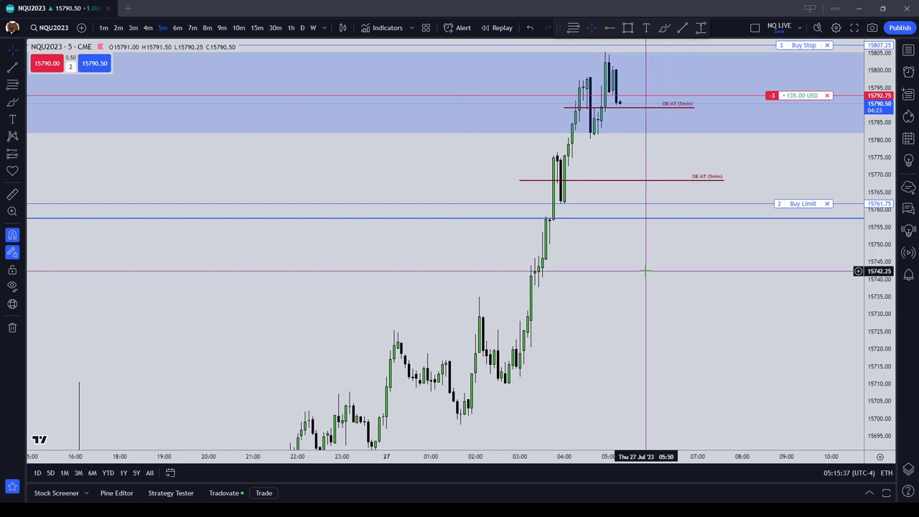
Step: Examine the 5-minute price action around the two OB MT levels and the overnight rally beneath them
{"action": "scroll", "coordinate": [645, 271], "scroll_direction": "down", "scroll_amount": 1}
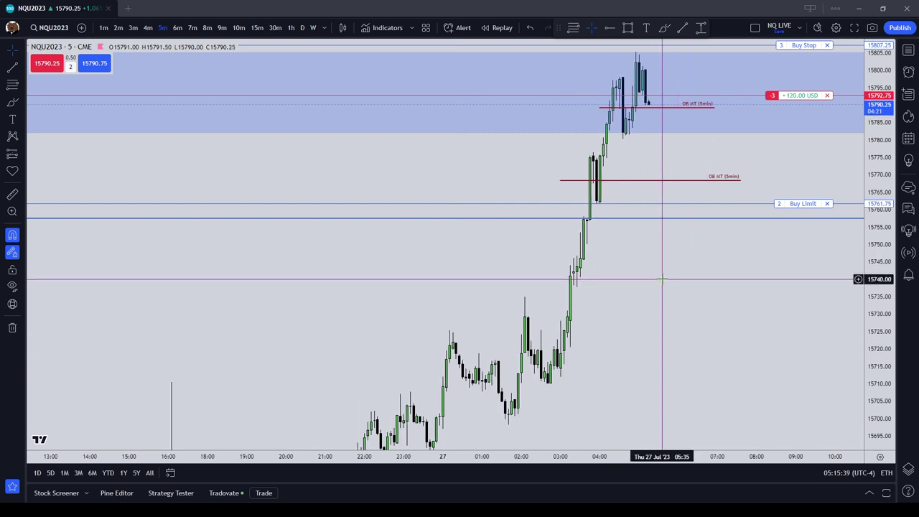
{"action": "scroll", "coordinate": [677, 299], "scroll_direction": "up", "scroll_amount": 1}
{"action": "left_click_drag", "start_coordinate": [673, 314], "coordinate": [664, 337]}
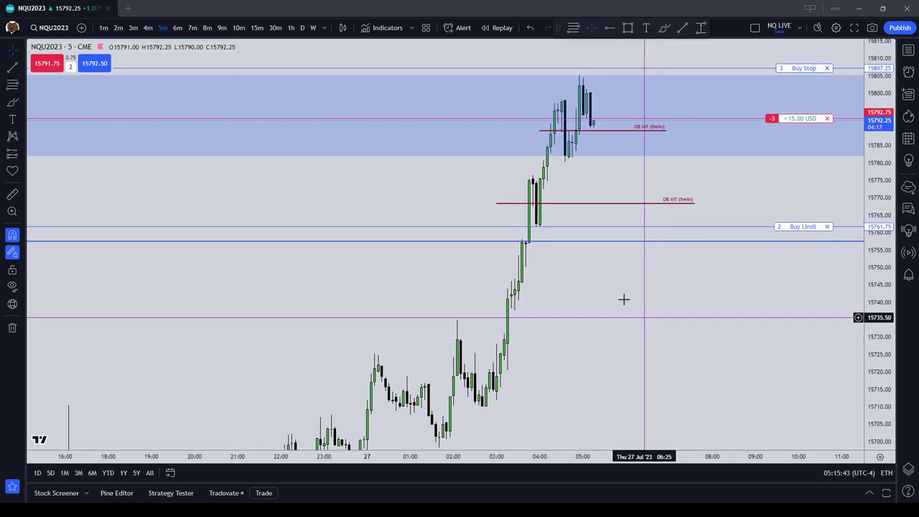
{"action": "left_click", "coordinate": [12, 102]}
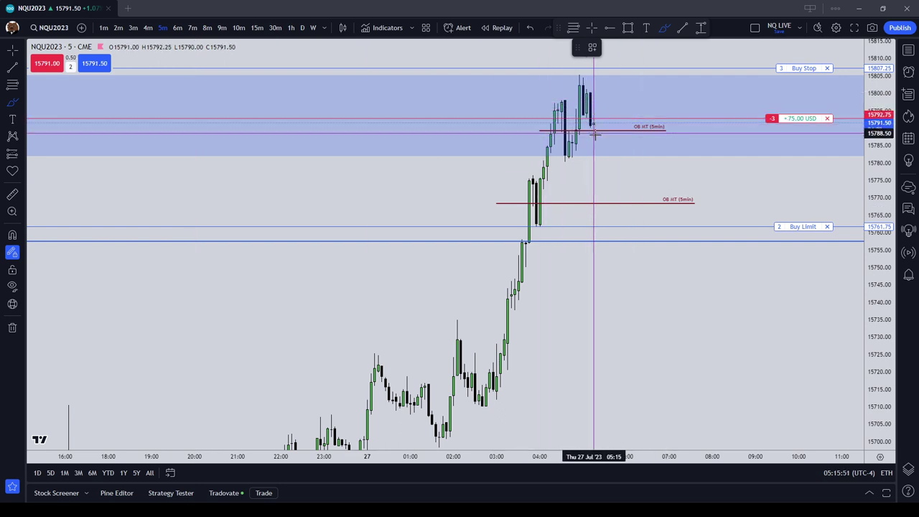
{"action": "scroll", "coordinate": [603, 147], "scroll_direction": "up", "scroll_amount": 2}
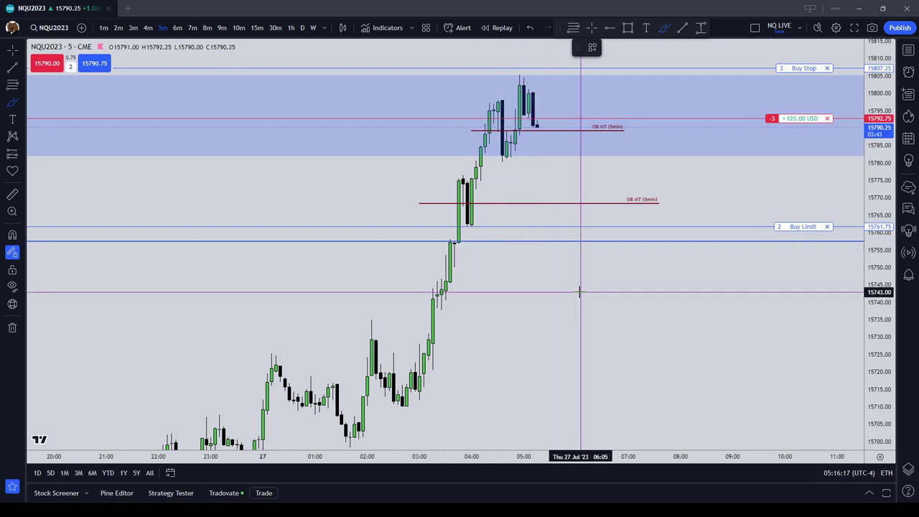
{"action": "left_click_drag", "start_coordinate": [552, 294], "coordinate": [628, 189]}
{"action": "scroll", "coordinate": [629, 189], "scroll_direction": "down", "scroll_amount": 2}
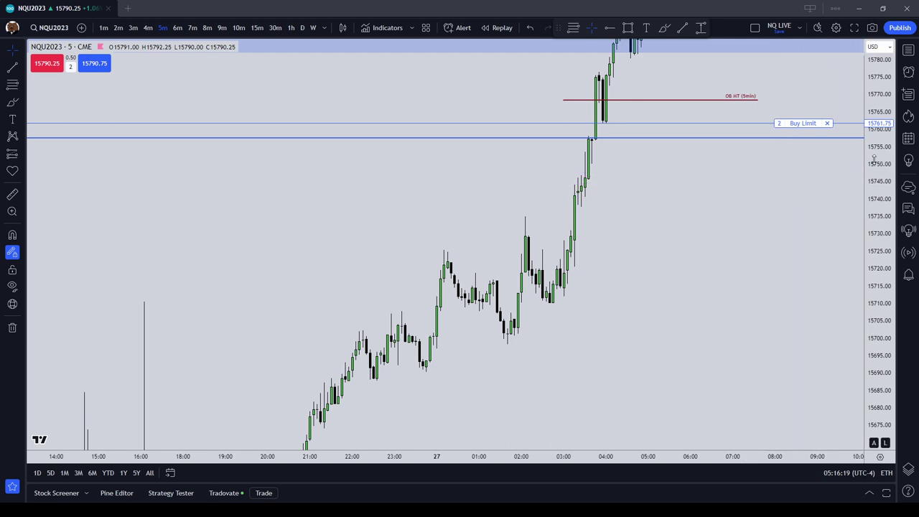
{"action": "left_click_drag", "start_coordinate": [874, 158], "coordinate": [874, 244]}
{"action": "left_click_drag", "start_coordinate": [653, 275], "coordinate": [681, 213]}
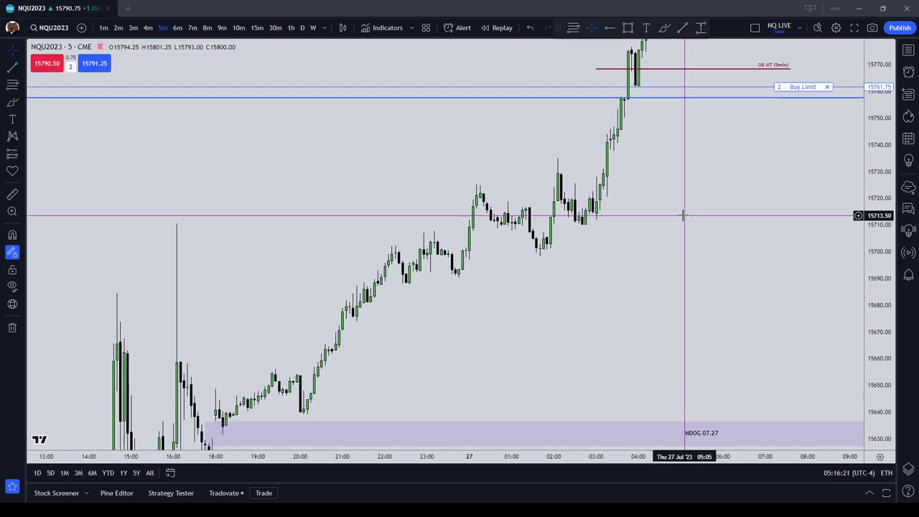
{"action": "left_click_drag", "start_coordinate": [615, 263], "coordinate": [542, 409]}
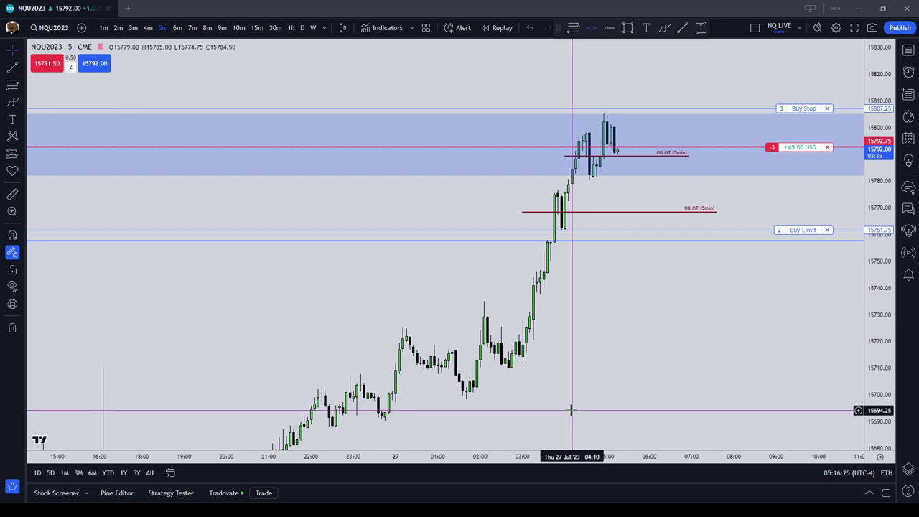
{"action": "left_click_drag", "start_coordinate": [571, 410], "coordinate": [572, 407]}
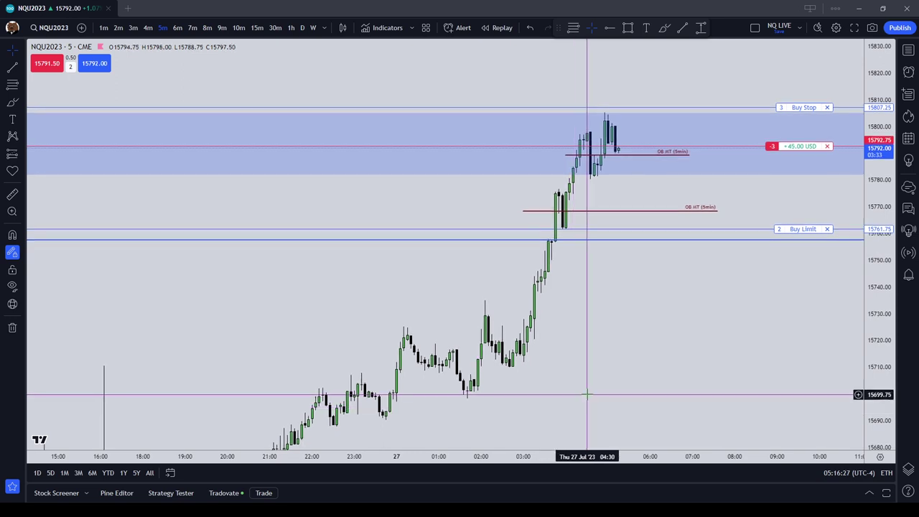
Step: Mark the latest candles near 05:00 at about 15797 and 15793 with short brush strokes, and delete the strokes
{"action": "left_click", "coordinate": [10, 106]}
{"action": "scroll", "coordinate": [589, 154], "scroll_direction": "up", "scroll_amount": 2}
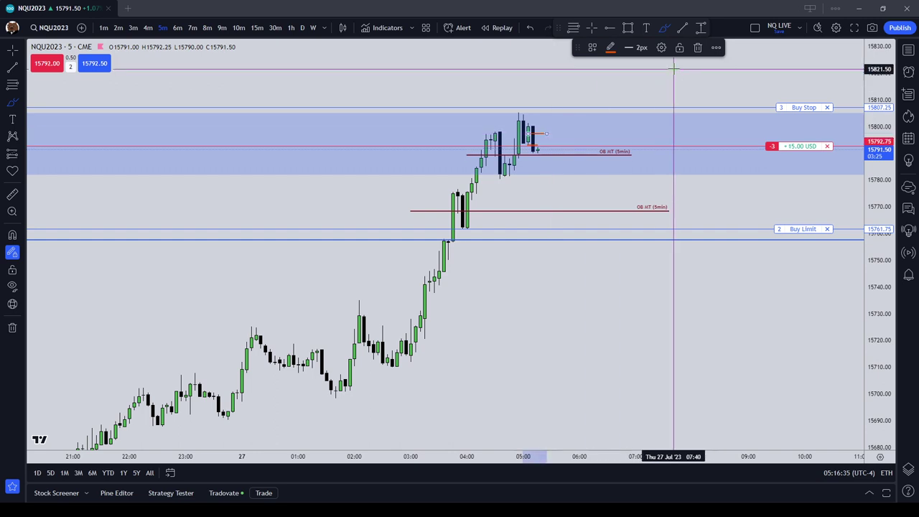
{"action": "left_click", "coordinate": [537, 146]}
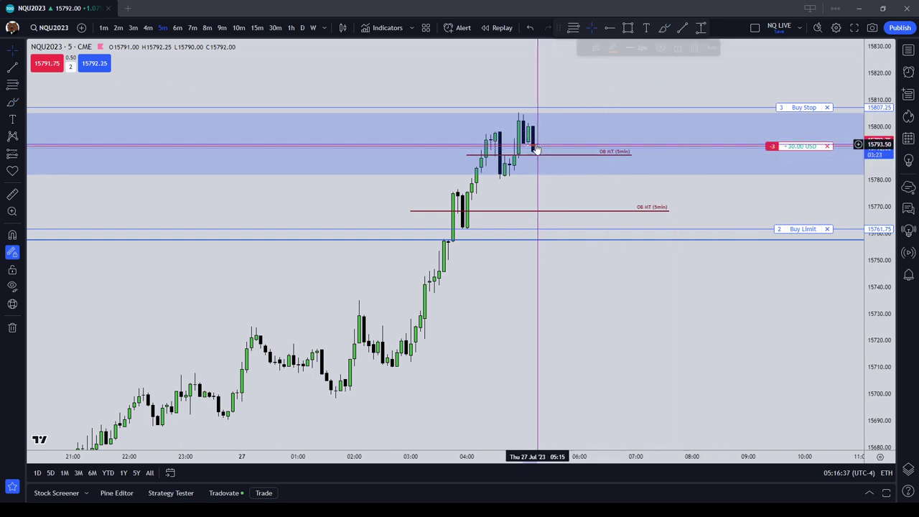
{"action": "left_click", "coordinate": [680, 48]}
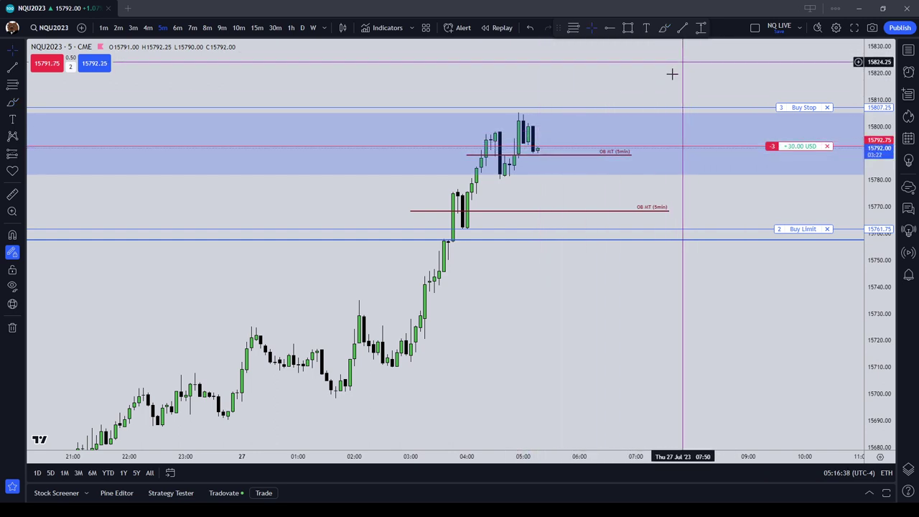
Step: Examine the price action from the purple gap zone on the evening of 26 July up to the current candles on 27 July
{"action": "left_click", "coordinate": [11, 103]}
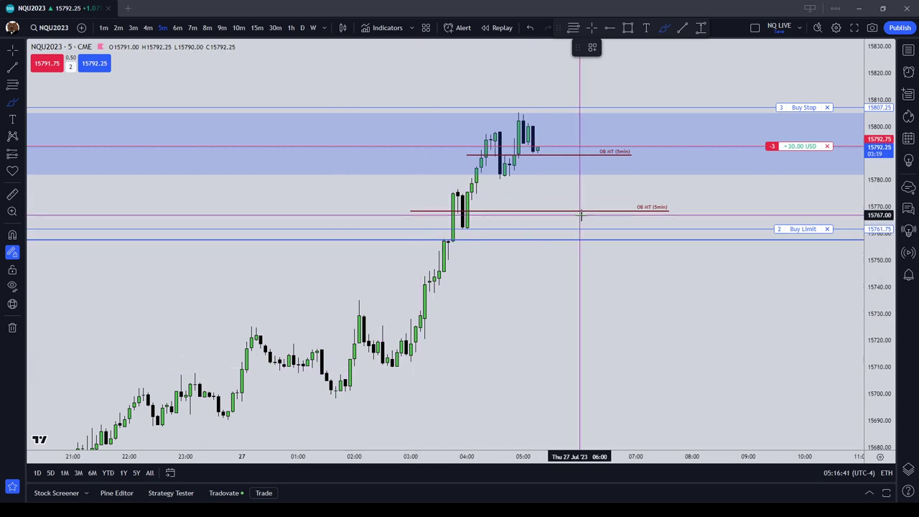
{"action": "left_click_drag", "start_coordinate": [519, 349], "coordinate": [666, 267]}
{"action": "scroll", "coordinate": [663, 267], "scroll_direction": "down", "scroll_amount": 2}
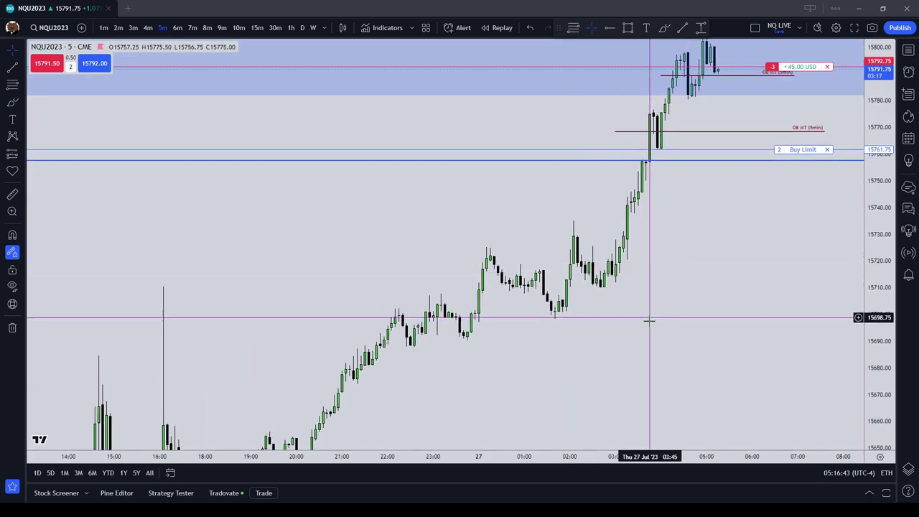
{"action": "left_click_drag", "start_coordinate": [650, 318], "coordinate": [670, 162]}
{"action": "left_click_drag", "start_coordinate": [471, 242], "coordinate": [768, 238]}
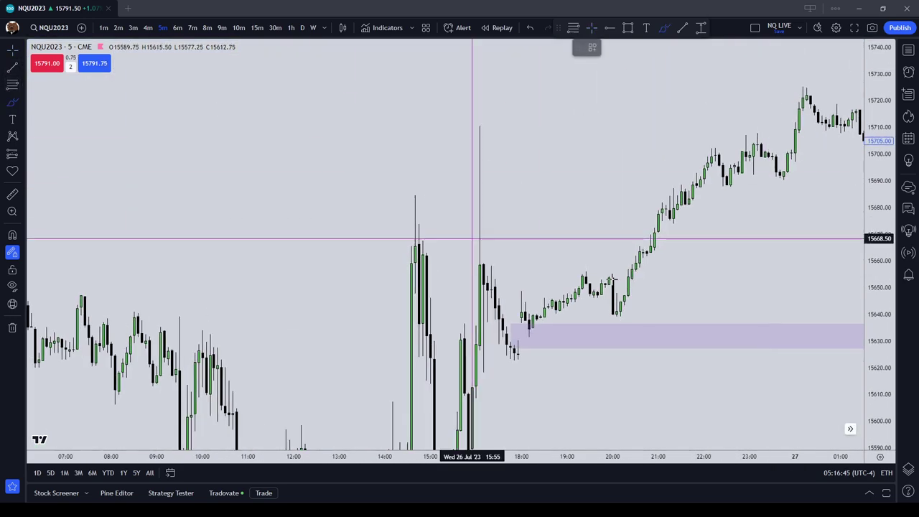
{"action": "scroll", "coordinate": [681, 293], "scroll_direction": "up", "scroll_amount": 5}
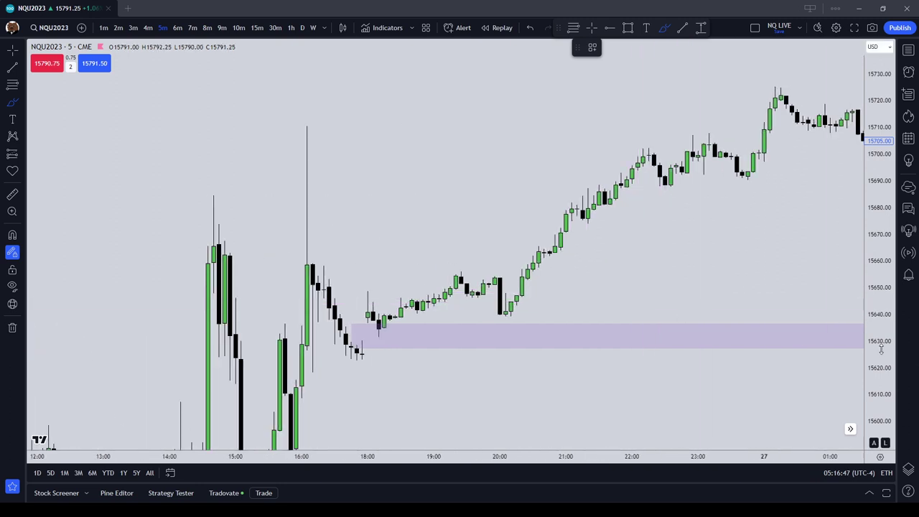
{"action": "left_click_drag", "start_coordinate": [880, 349], "coordinate": [881, 402]}
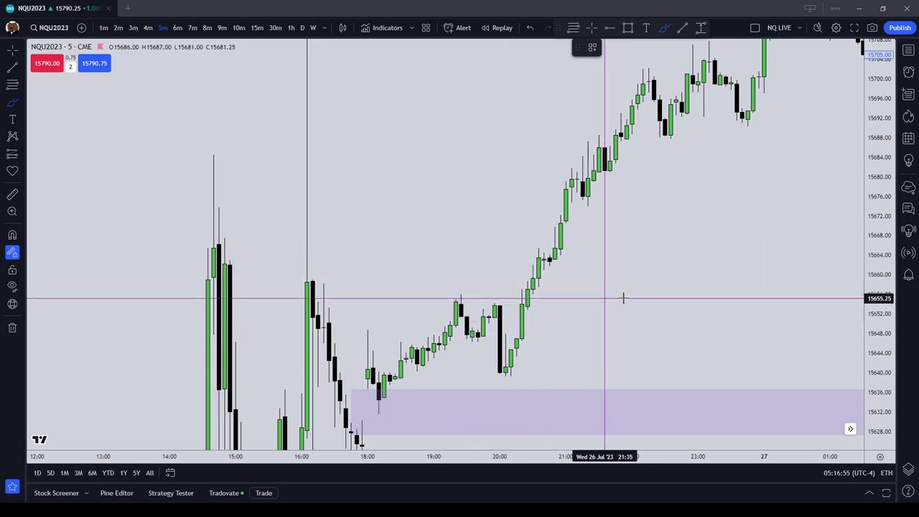
{"action": "key", "text": "Escape"}
{"action": "left_click_drag", "start_coordinate": [675, 273], "coordinate": [518, 384]}
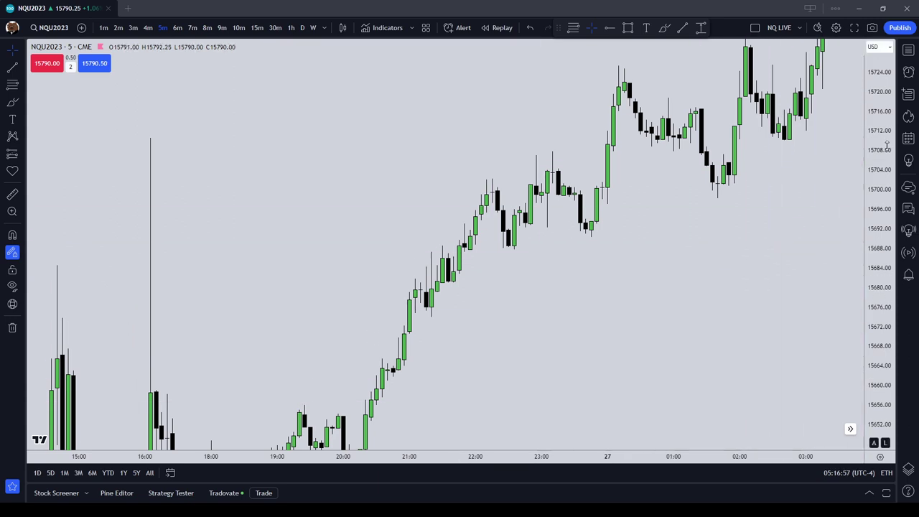
{"action": "scroll", "coordinate": [808, 254], "scroll_direction": "down", "scroll_amount": 3}
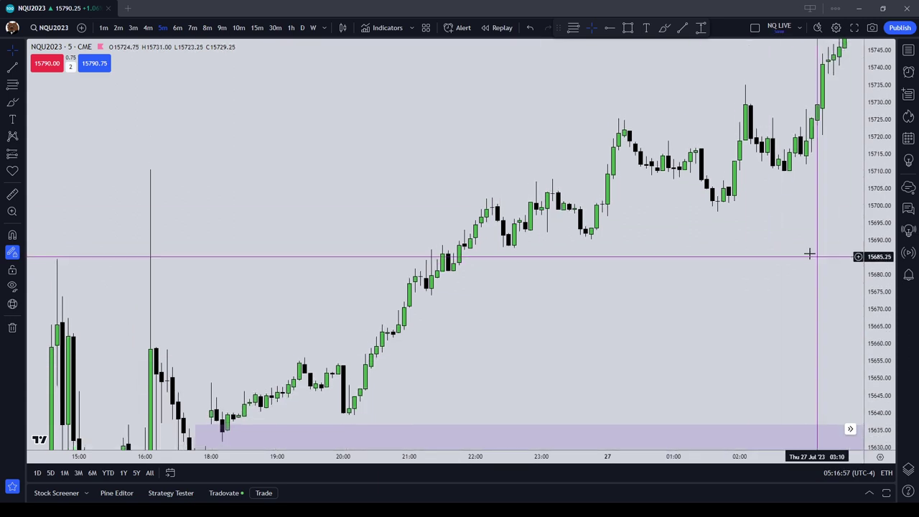
{"action": "left_click", "coordinate": [14, 106]}
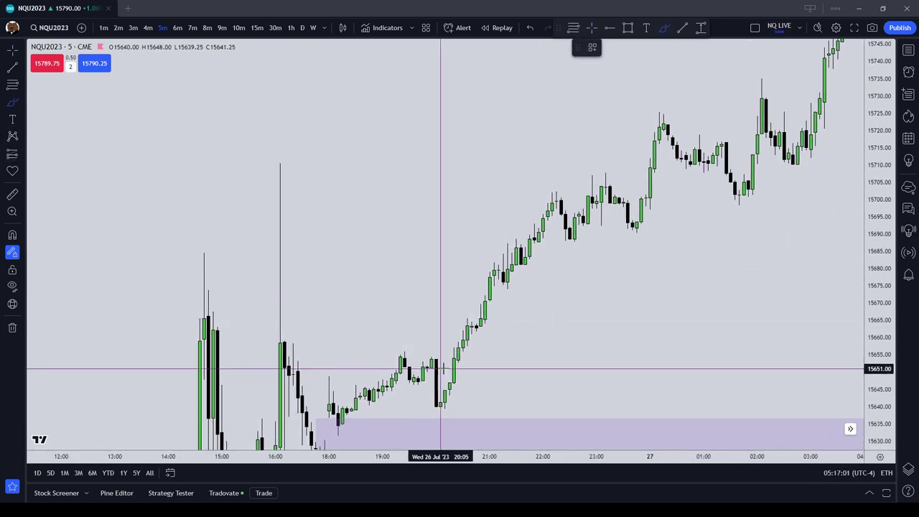
{"action": "scroll", "coordinate": [543, 409], "scroll_direction": "right", "scroll_amount": 5}
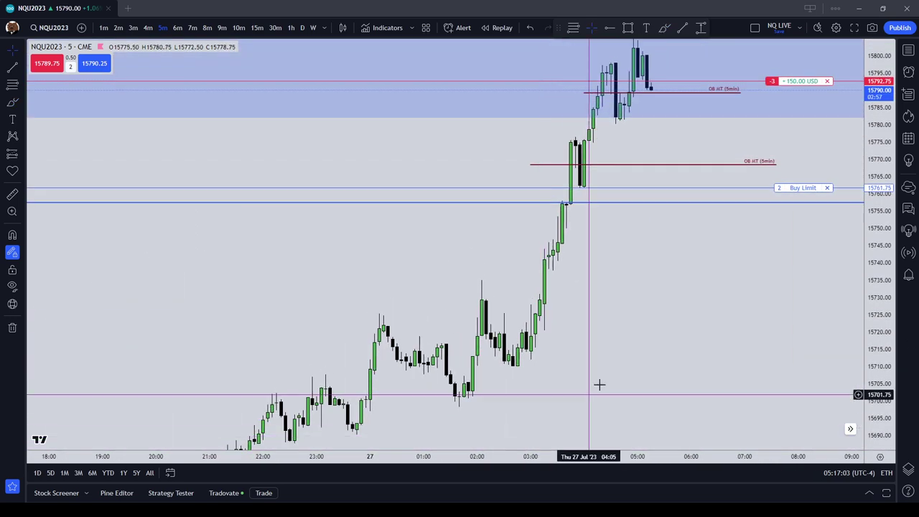
{"action": "scroll", "coordinate": [599, 385], "scroll_direction": "left", "scroll_amount": 5}
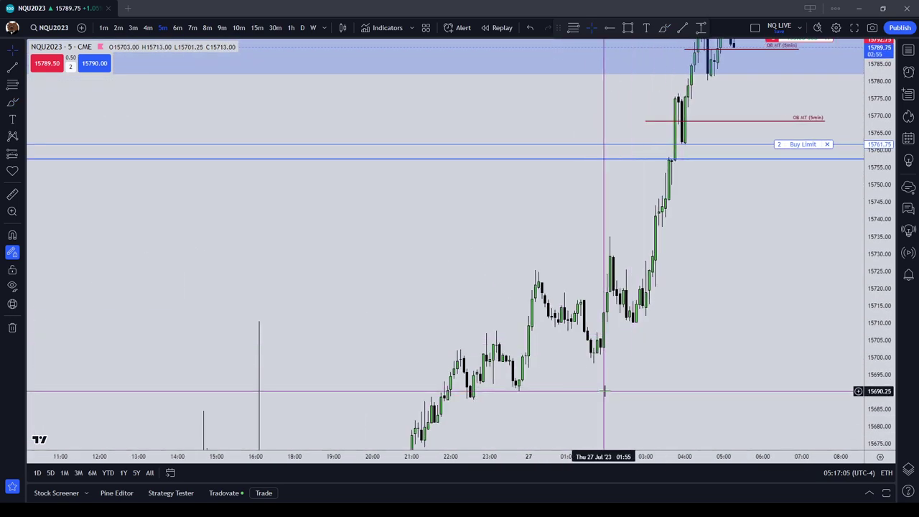
{"action": "left_click_drag", "start_coordinate": [629, 387], "coordinate": [628, 310]}
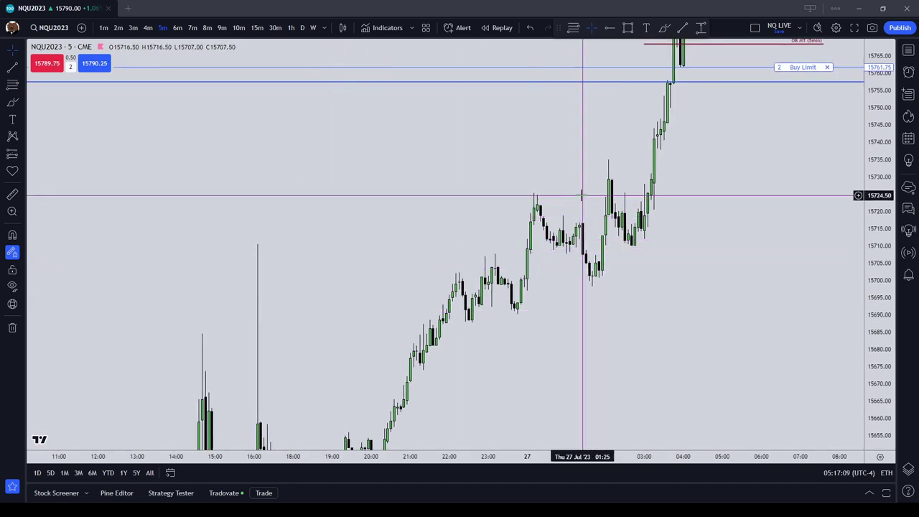
Step: Mark the swing high near 00:15 on 27 July at about 15719 with a short brush stroke, and delete it
{"action": "left_click_drag", "start_coordinate": [579, 199], "coordinate": [550, 241]}
{"action": "scroll", "coordinate": [542, 260], "scroll_direction": "up", "scroll_amount": 5}
{"action": "left_click_drag", "start_coordinate": [438, 234], "coordinate": [505, 236]}
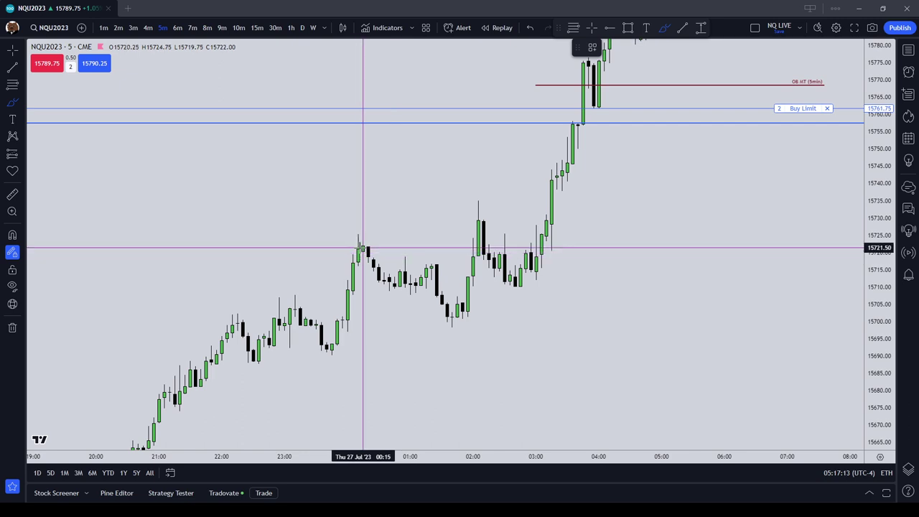
{"action": "left_click_drag", "start_coordinate": [356, 255], "coordinate": [354, 254]}
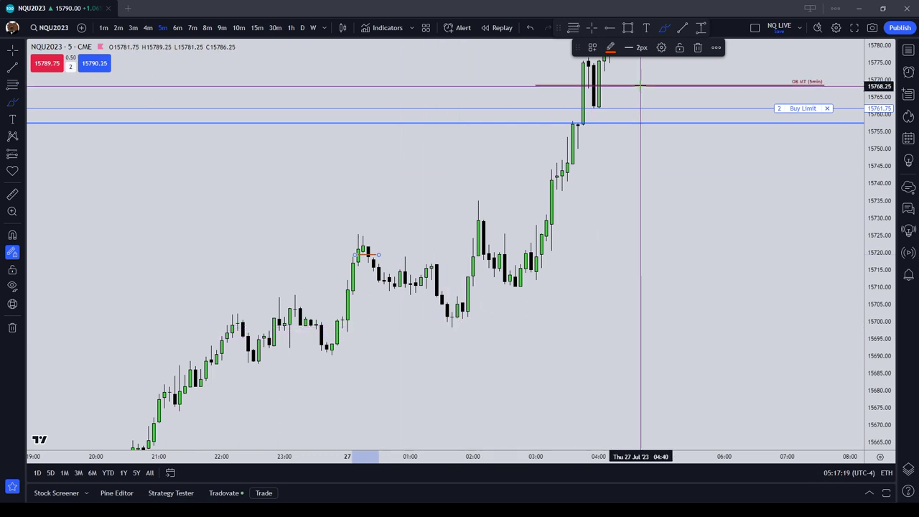
{"action": "left_click_drag", "start_coordinate": [478, 226], "coordinate": [464, 309]}
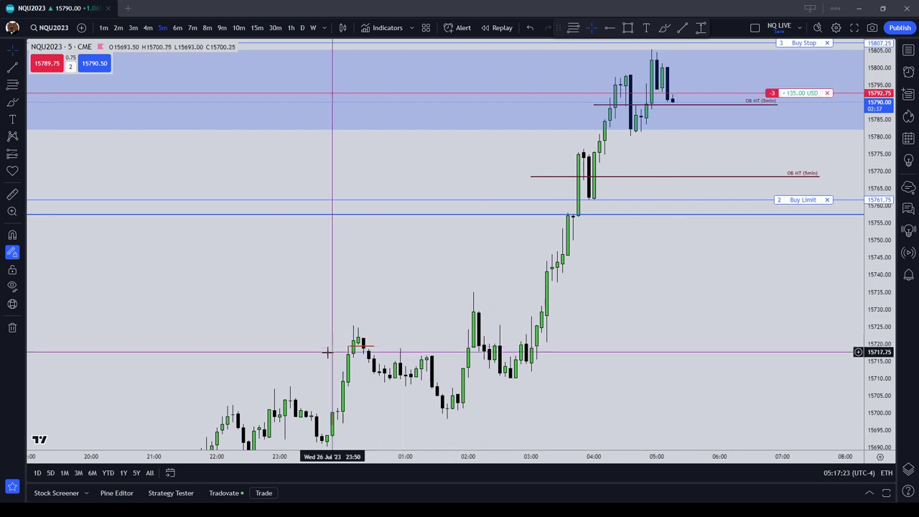
{"action": "left_click", "coordinate": [364, 346]}
{"action": "left_click", "coordinate": [697, 47]}
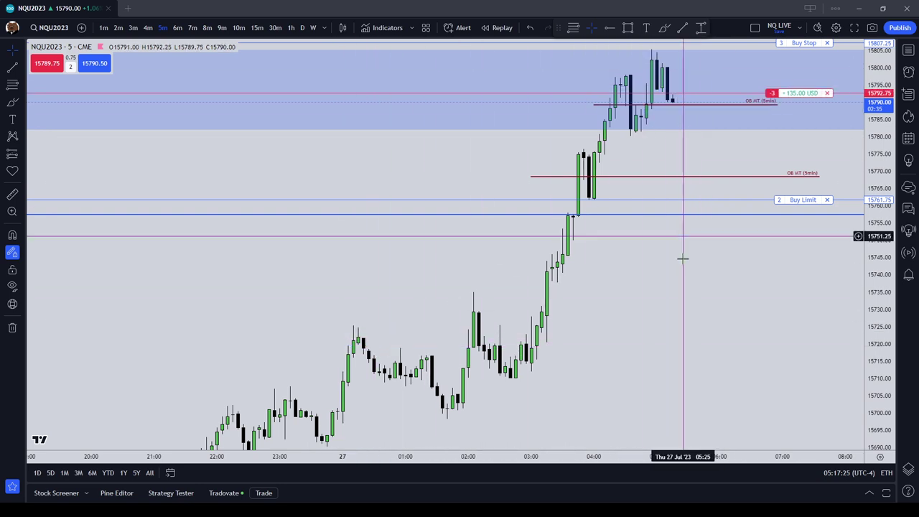
Step: Review the overnight rally back through the 26 July session and its purple opening gap zone
{"action": "scroll", "coordinate": [629, 305], "scroll_direction": "down", "scroll_amount": 3}
{"action": "left_click_drag", "start_coordinate": [387, 400], "coordinate": [543, 133]}
{"action": "left_click_drag", "start_coordinate": [713, 221], "coordinate": [539, 369]}
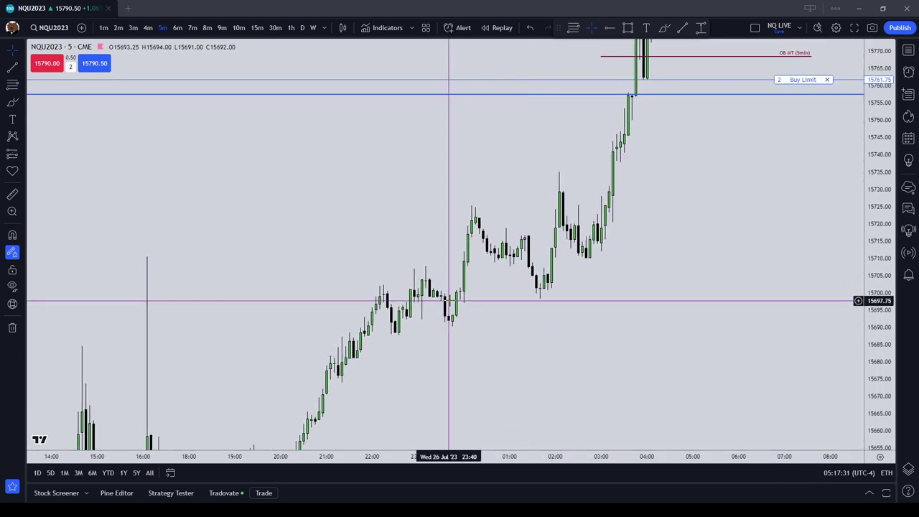
{"action": "left_click_drag", "start_coordinate": [563, 304], "coordinate": [509, 376]}
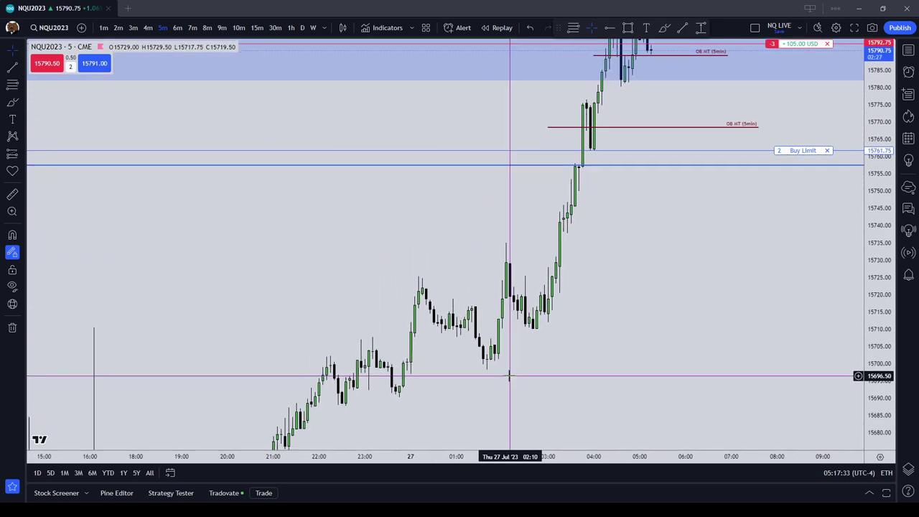
{"action": "scroll", "coordinate": [591, 367], "scroll_direction": "down", "scroll_amount": 3}
{"action": "left_click_drag", "start_coordinate": [591, 367], "coordinate": [687, 244]}
{"action": "left_click_drag", "start_coordinate": [882, 167], "coordinate": [875, 317]}
{"action": "left_click_drag", "start_coordinate": [670, 315], "coordinate": [734, 220]}
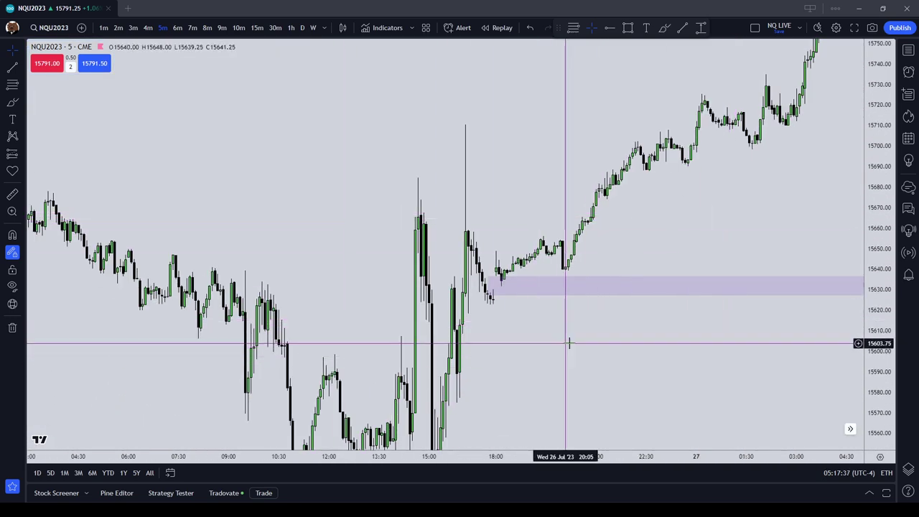
Step: Draw a short horizontal brush stroke at about 15654, from the 20:00 down candle to about 21:00 on 26 July
{"action": "scroll", "coordinate": [580, 328], "scroll_direction": "up", "scroll_amount": 4}
{"action": "left_click_drag", "start_coordinate": [545, 262], "coordinate": [568, 325]}
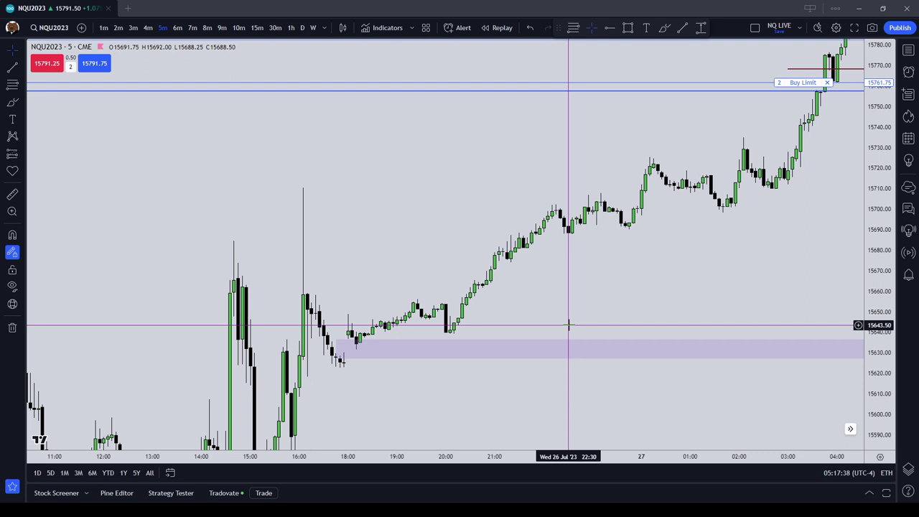
{"action": "left_click", "coordinate": [10, 102]}
{"action": "scroll", "coordinate": [572, 322], "scroll_direction": "up", "scroll_amount": 3}
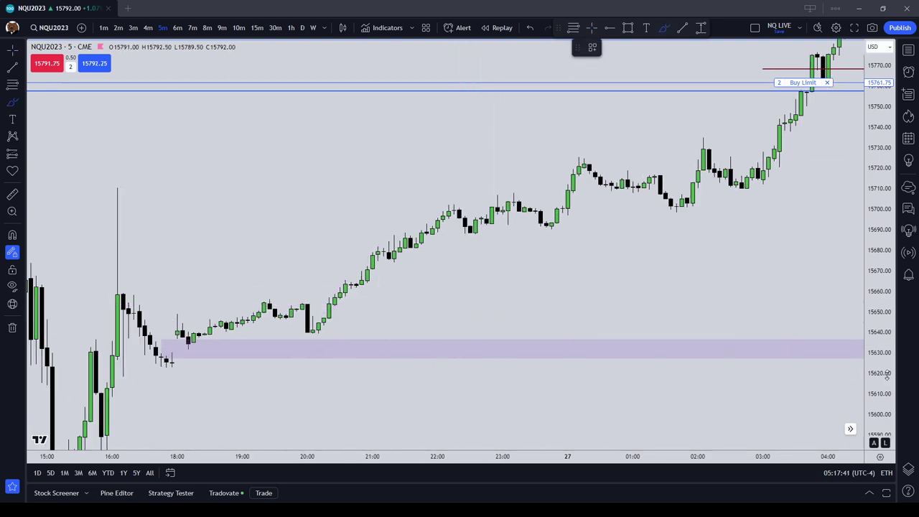
{"action": "left_click_drag", "start_coordinate": [888, 374], "coordinate": [887, 188]}
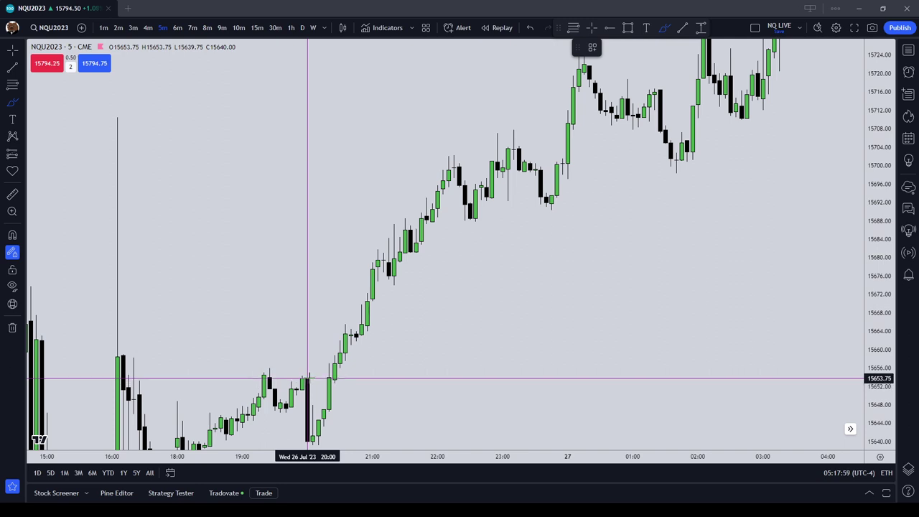
{"action": "left_click_drag", "start_coordinate": [312, 376], "coordinate": [367, 377]}
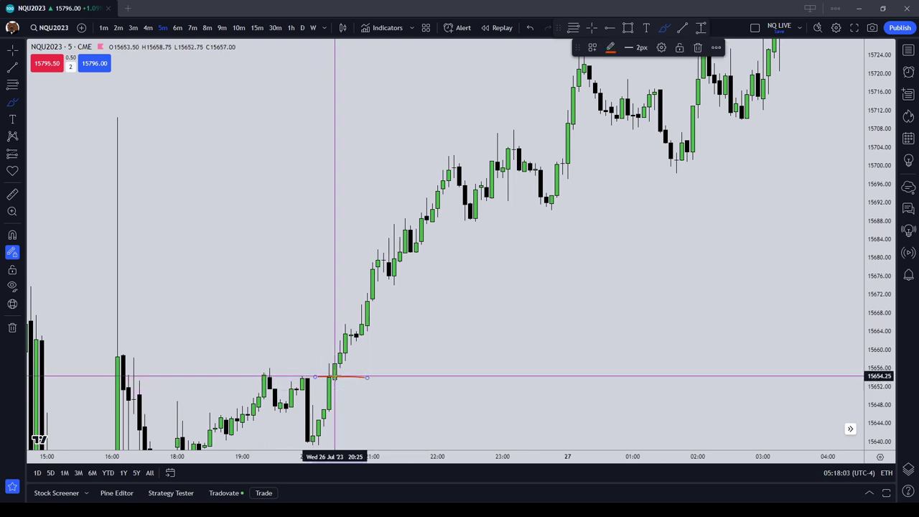
{"action": "key", "text": "Escape"}
Step: Delete the short brush stroke at about 15654 beside the 20:00 down candle on 26 July
{"action": "left_click_drag", "start_coordinate": [463, 349], "coordinate": [474, 245]}
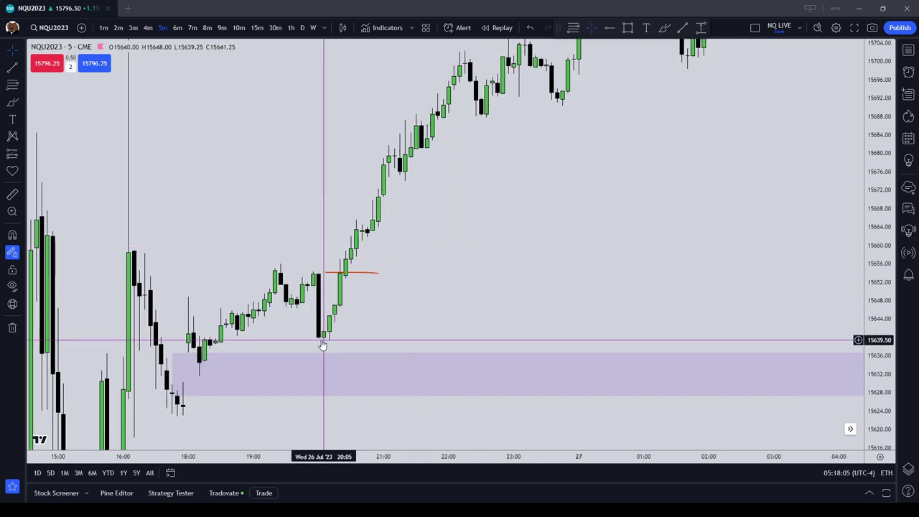
{"action": "left_click_drag", "start_coordinate": [535, 264], "coordinate": [509, 360]}
{"action": "left_click", "coordinate": [341, 368]}
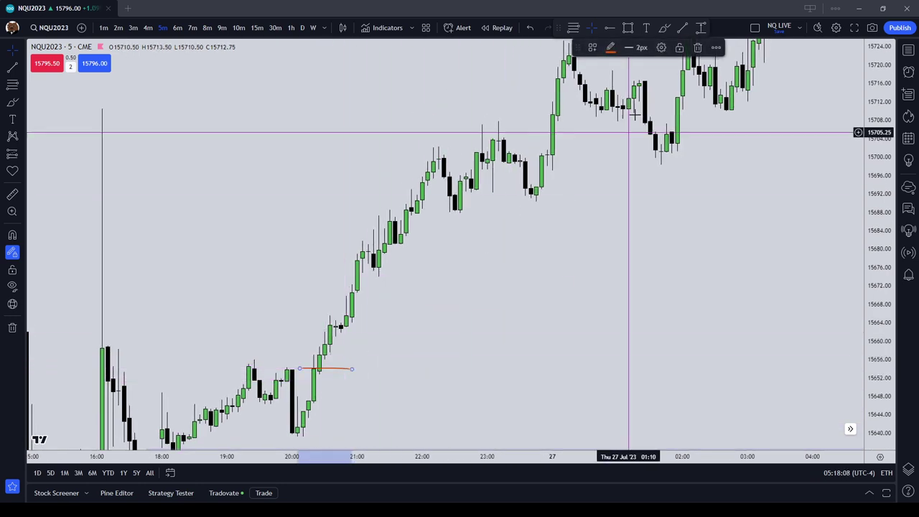
{"action": "left_click", "coordinate": [697, 47]}
Step: Draw short horizontal brush strokes at about 15694.5, 15706.5, 15719 and 15715 on the candles between 23:35 on 26 July and 02:05 on 27 July
{"action": "left_click_drag", "start_coordinate": [616, 298], "coordinate": [552, 376]}
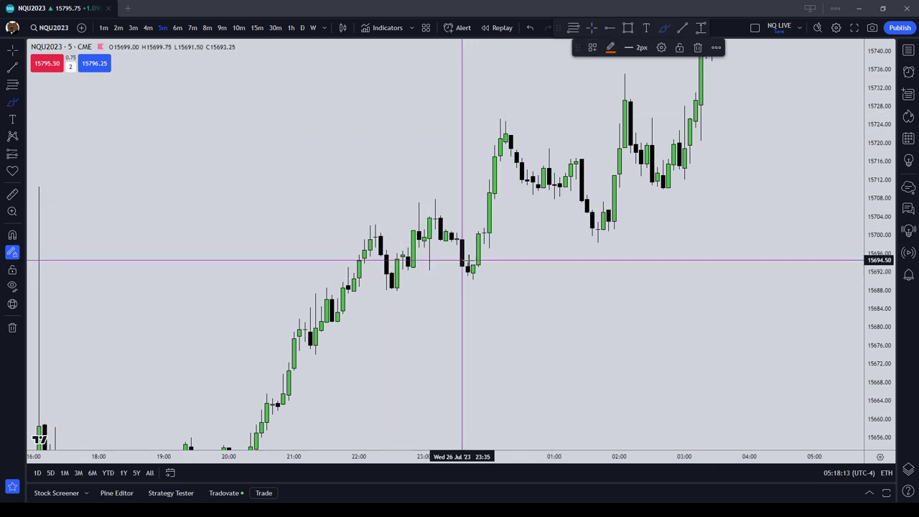
{"action": "left_click_drag", "start_coordinate": [462, 260], "coordinate": [500, 260]}
{"action": "left_click_drag", "start_coordinate": [599, 204], "coordinate": [625, 204]}
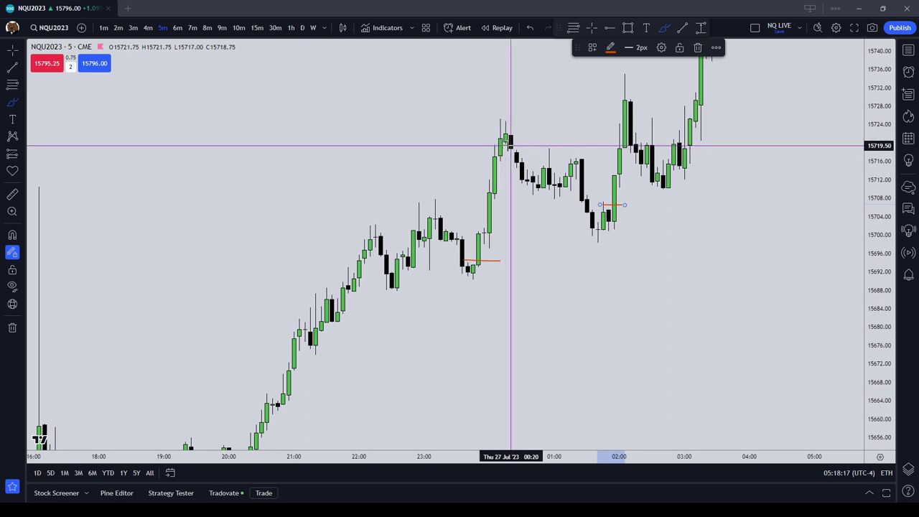
{"action": "mouse_move", "coordinate": [500, 147]}
{"action": "left_mouse_down"}
{"action": "mouse_move", "coordinate": [539, 146]}
{"action": "mouse_move", "coordinate": [529, 165]}
{"action": "mouse_move", "coordinate": [554, 165]}
{"action": "left_mouse_up"}
Step: Delete the four brush strokes at about 15719, 15706.5, 15715 and 15694.5 around midnight on 27 July
{"action": "left_click_drag", "start_coordinate": [607, 250], "coordinate": [504, 349]}
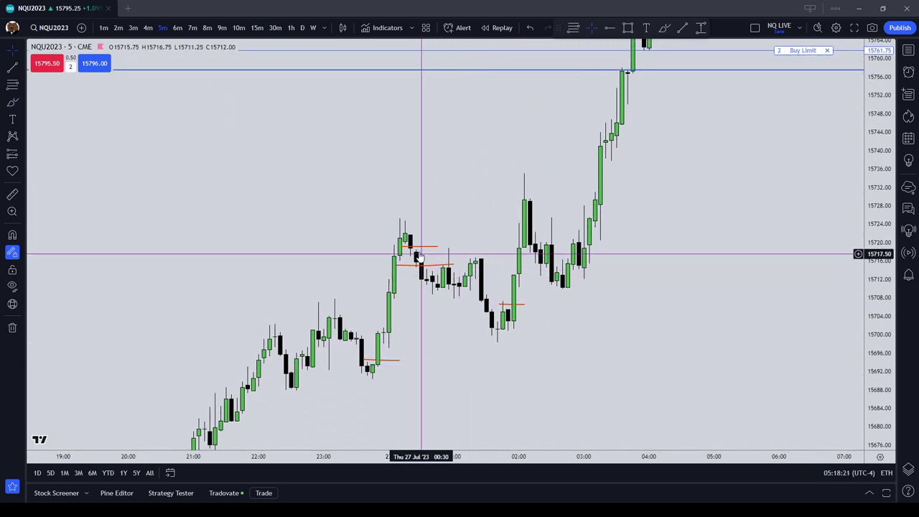
{"action": "left_click", "coordinate": [699, 47]}
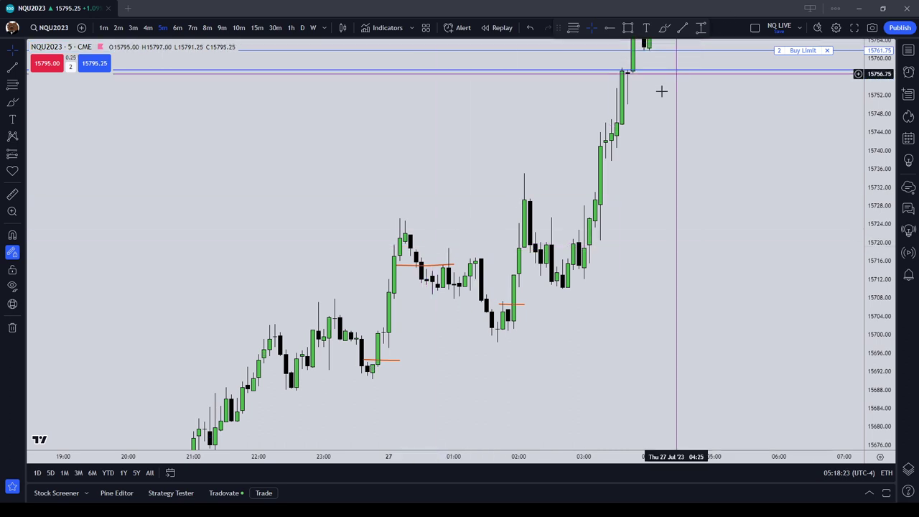
{"action": "left_click", "coordinate": [505, 305]}
{"action": "left_click", "coordinate": [702, 48]}
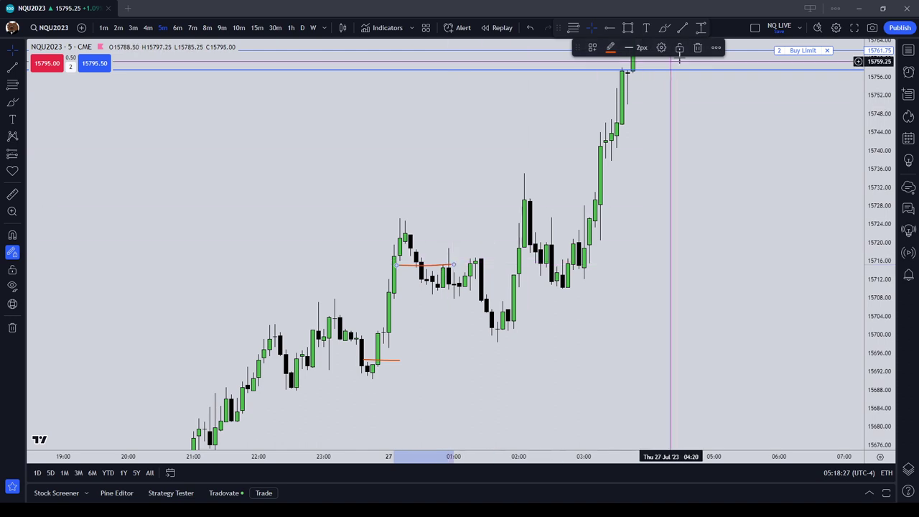
{"action": "left_click", "coordinate": [697, 47]}
{"action": "left_click", "coordinate": [388, 360]}
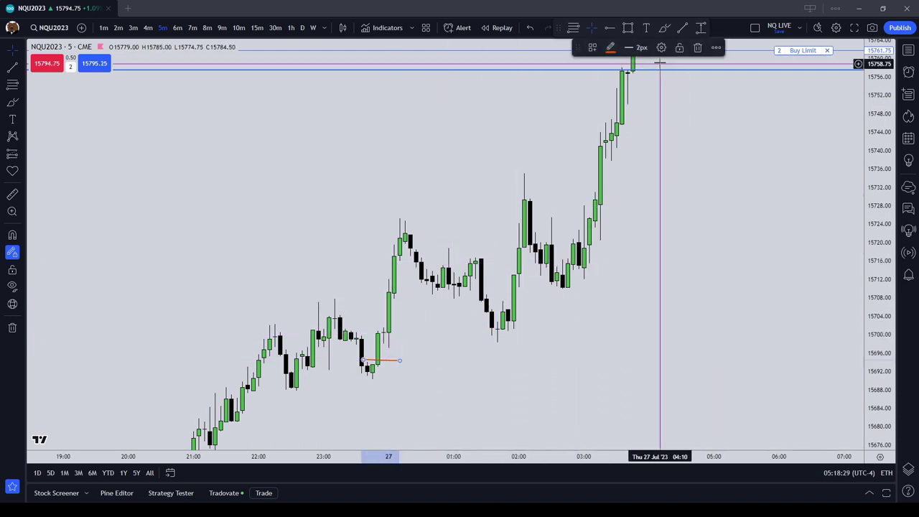
{"action": "left_click", "coordinate": [697, 48]}
Step: Mark the early 26 July candles with short brush strokes at about 15664, 15648.5 and 15653, plus a small box-shaped scribble near 15655
{"action": "mouse_move", "coordinate": [638, 211]}
{"action": "left_mouse_down"}
{"action": "mouse_move", "coordinate": [521, 330]}
{"action": "mouse_move", "coordinate": [530, 379]}
{"action": "mouse_move", "coordinate": [593, 297]}
{"action": "left_mouse_up"}
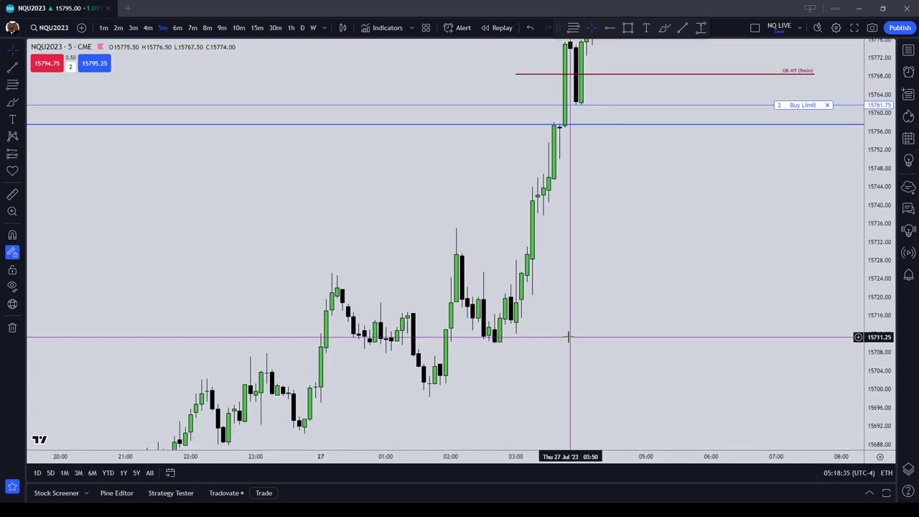
{"action": "left_click_drag", "start_coordinate": [568, 334], "coordinate": [665, 199]}
{"action": "left_click_drag", "start_coordinate": [500, 264], "coordinate": [691, 107]}
{"action": "left_click_drag", "start_coordinate": [459, 215], "coordinate": [696, 304]}
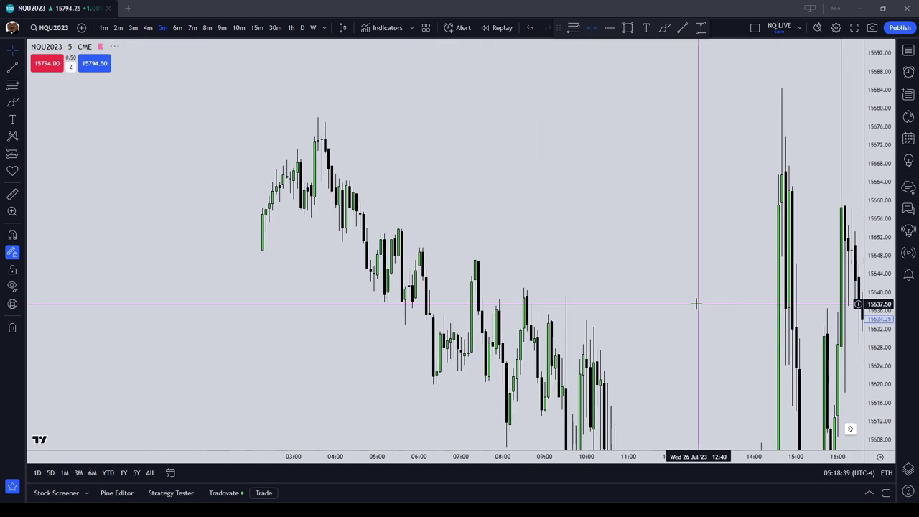
{"action": "left_click_drag", "start_coordinate": [344, 262], "coordinate": [433, 279]}
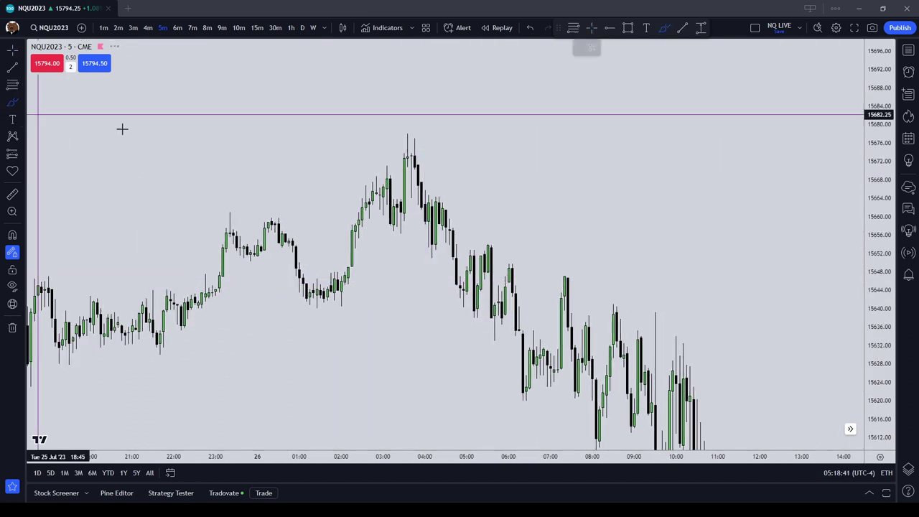
{"action": "left_click_drag", "start_coordinate": [393, 198], "coordinate": [412, 198]}
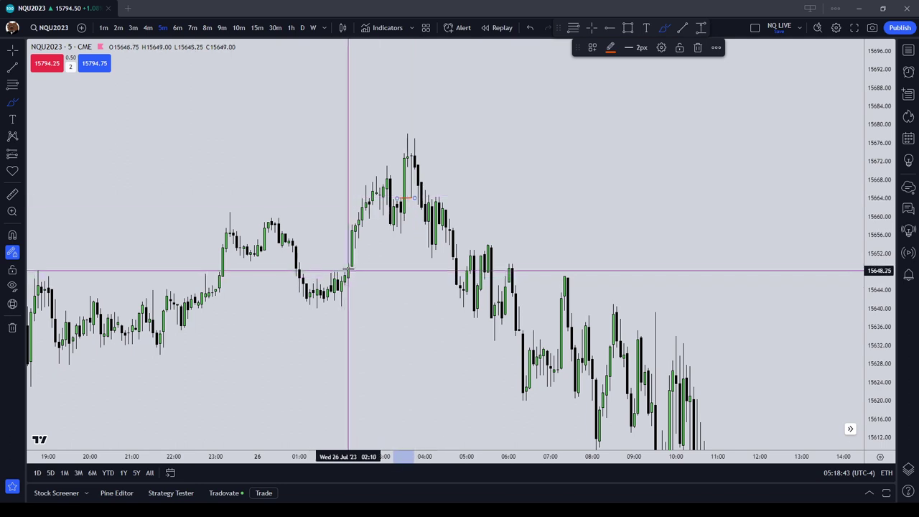
{"action": "left_click_drag", "start_coordinate": [336, 271], "coordinate": [365, 270]}
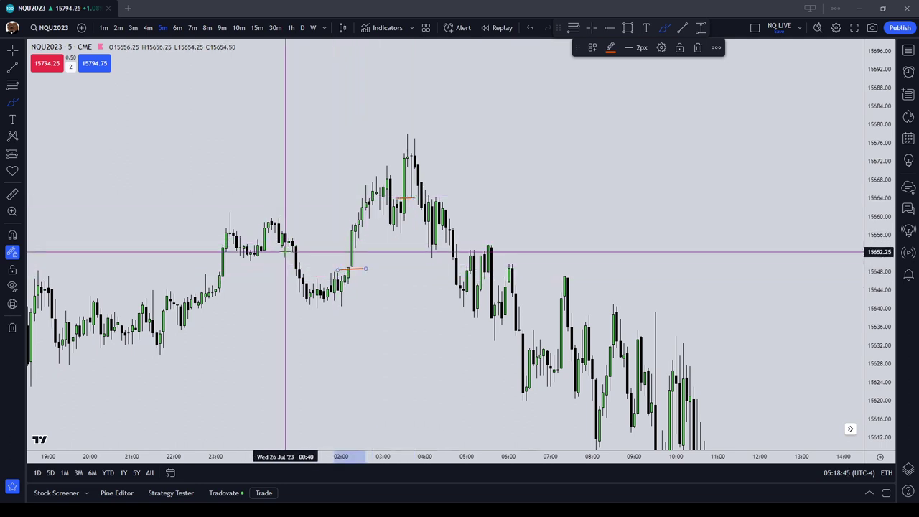
{"action": "left_click_drag", "start_coordinate": [285, 248], "coordinate": [306, 247]}
{"action": "key", "text": "Escape"}
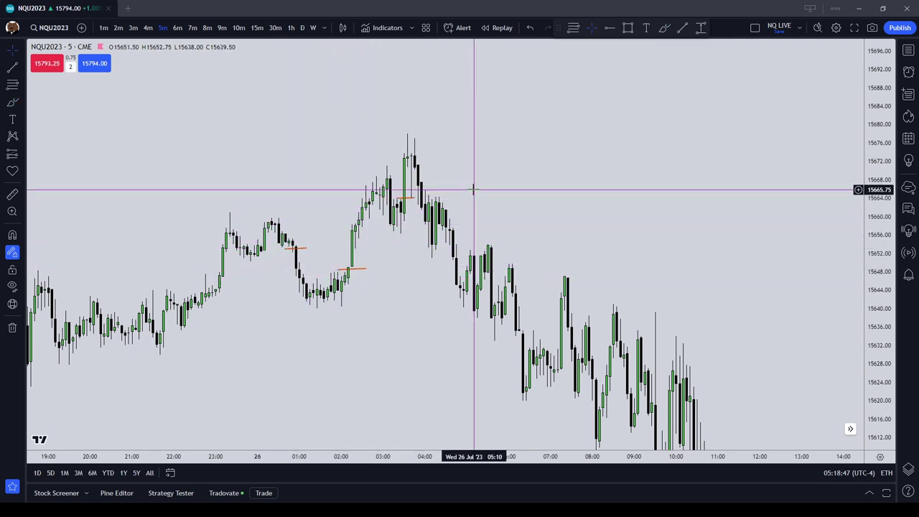
{"action": "left_click", "coordinate": [290, 242]}
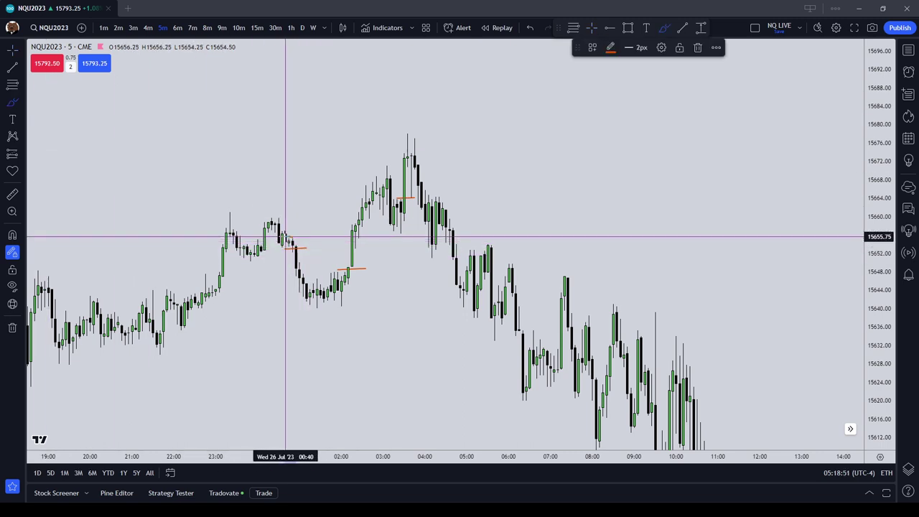
{"action": "key", "text": "Escape"}
Step: Delete all brush strokes from the early 26 July candles, including the small scribble near 00:40
{"action": "left_click_drag", "start_coordinate": [691, 218], "coordinate": [720, 287]}
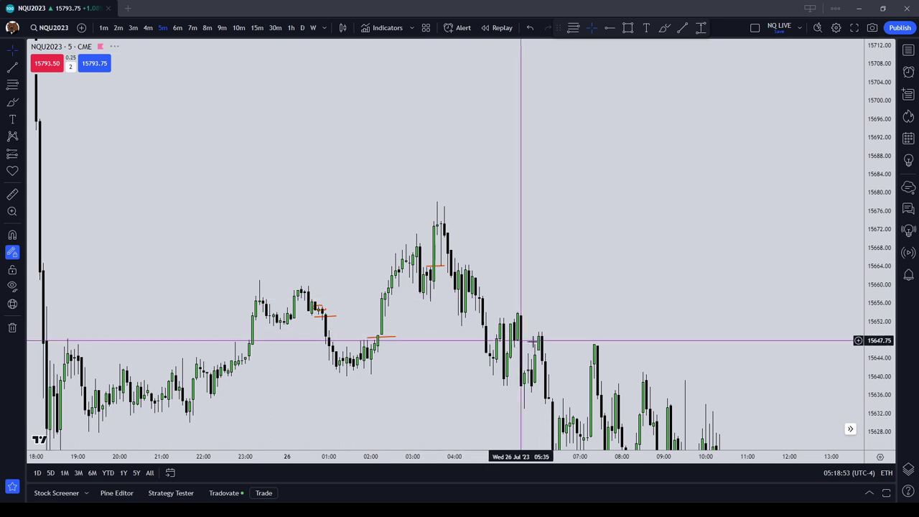
{"action": "left_click", "coordinate": [392, 337]}
{"action": "left_click", "coordinate": [701, 48]}
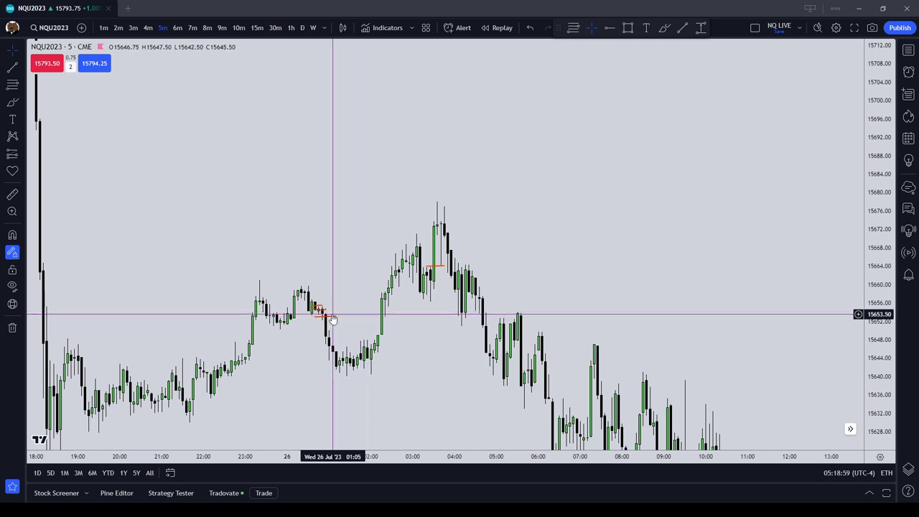
{"action": "left_click", "coordinate": [335, 315]}
{"action": "left_click", "coordinate": [699, 48]}
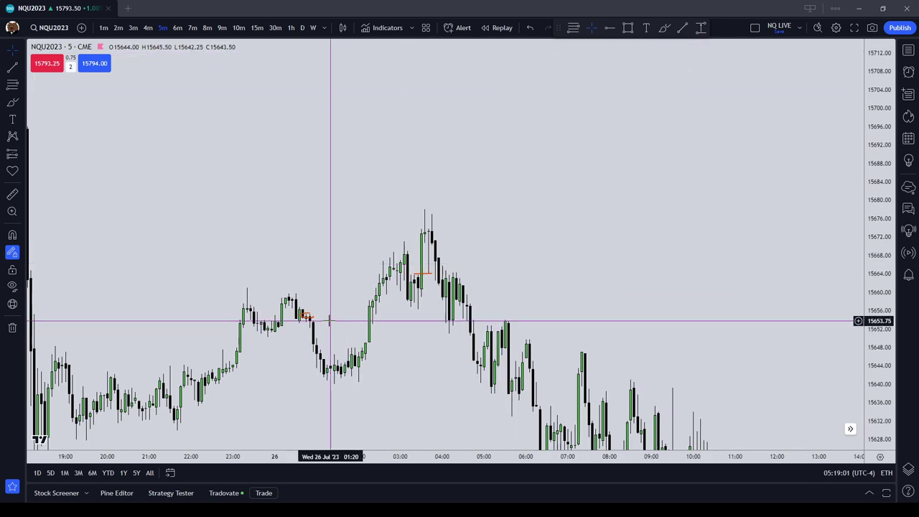
{"action": "left_click", "coordinate": [308, 316]}
{"action": "left_click", "coordinate": [703, 46]}
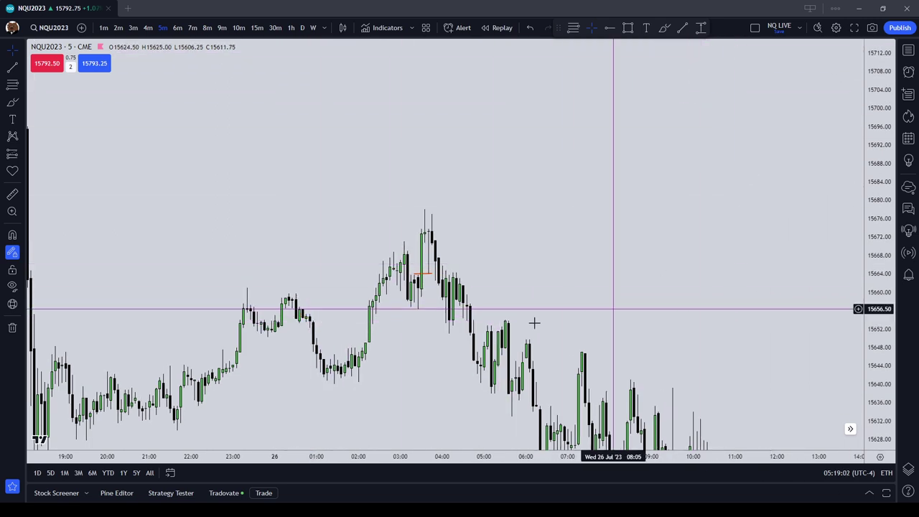
{"action": "left_click", "coordinate": [430, 274]}
{"action": "left_click", "coordinate": [703, 47]}
Step: Examine the current 27 July candles against the OB MT (5min) levels, the blue zone and the open order lines
{"action": "left_click_drag", "start_coordinate": [741, 279], "coordinate": [180, 349]}
{"action": "left_click_drag", "start_coordinate": [746, 240], "coordinate": [501, 277]}
{"action": "left_click_drag", "start_coordinate": [679, 104], "coordinate": [589, 361]}
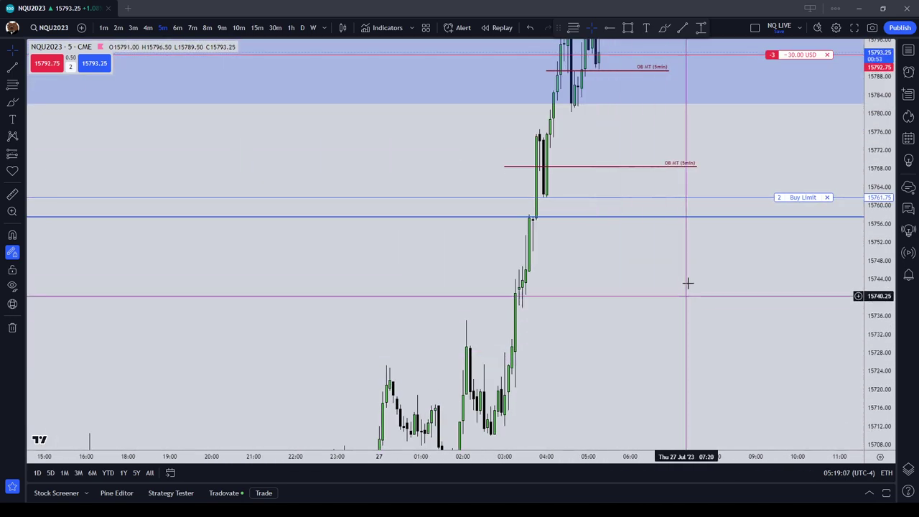
{"action": "scroll", "coordinate": [728, 273], "scroll_direction": "down", "scroll_amount": 1}
{"action": "left_click_drag", "start_coordinate": [871, 163], "coordinate": [871, 251]}
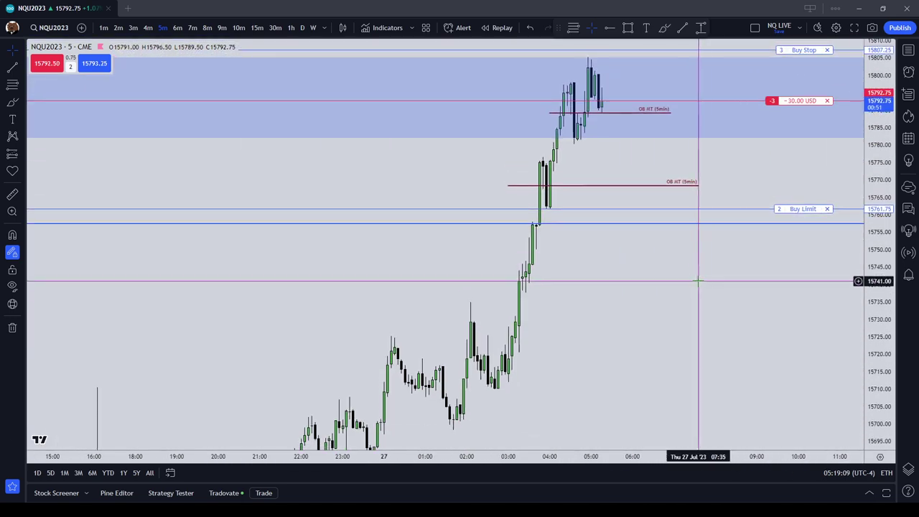
{"action": "left_click_drag", "start_coordinate": [749, 277], "coordinate": [730, 294]}
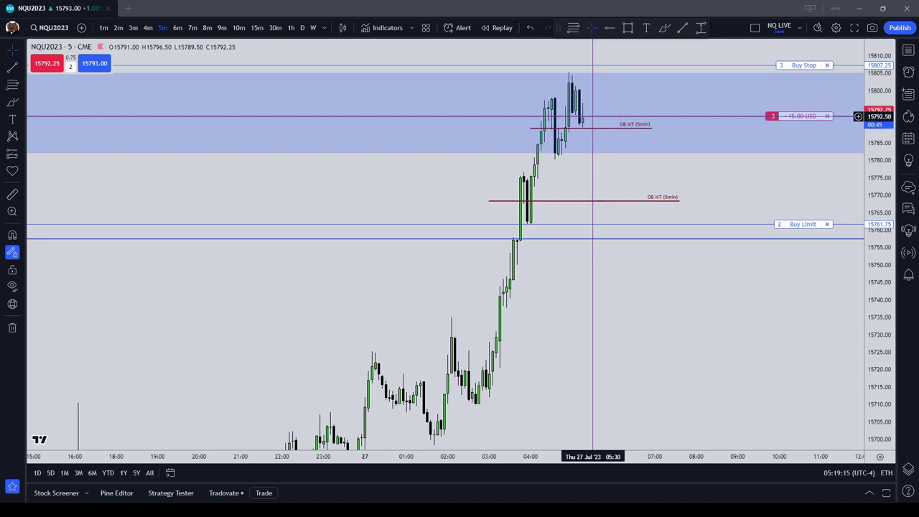
{"action": "scroll", "coordinate": [611, 135], "scroll_direction": "down", "scroll_amount": 1}
{"action": "scroll", "coordinate": [611, 135], "scroll_direction": "down", "scroll_amount": 1}
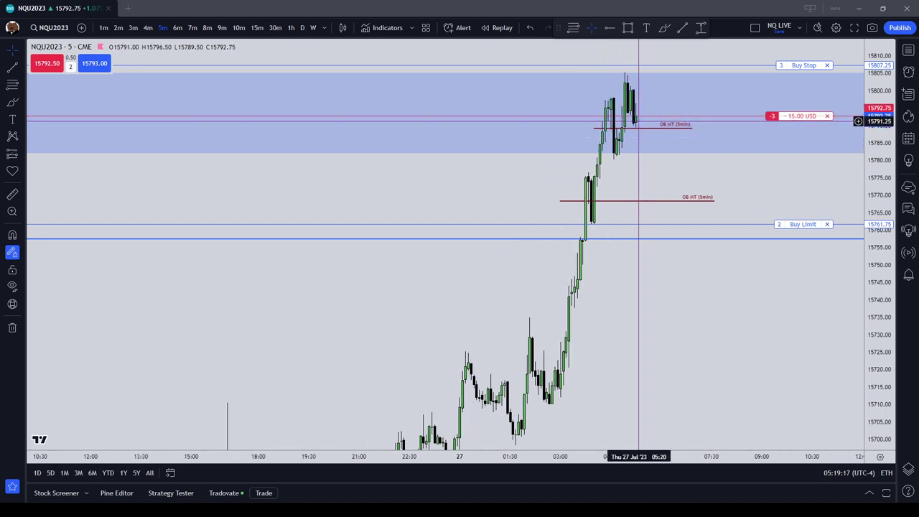